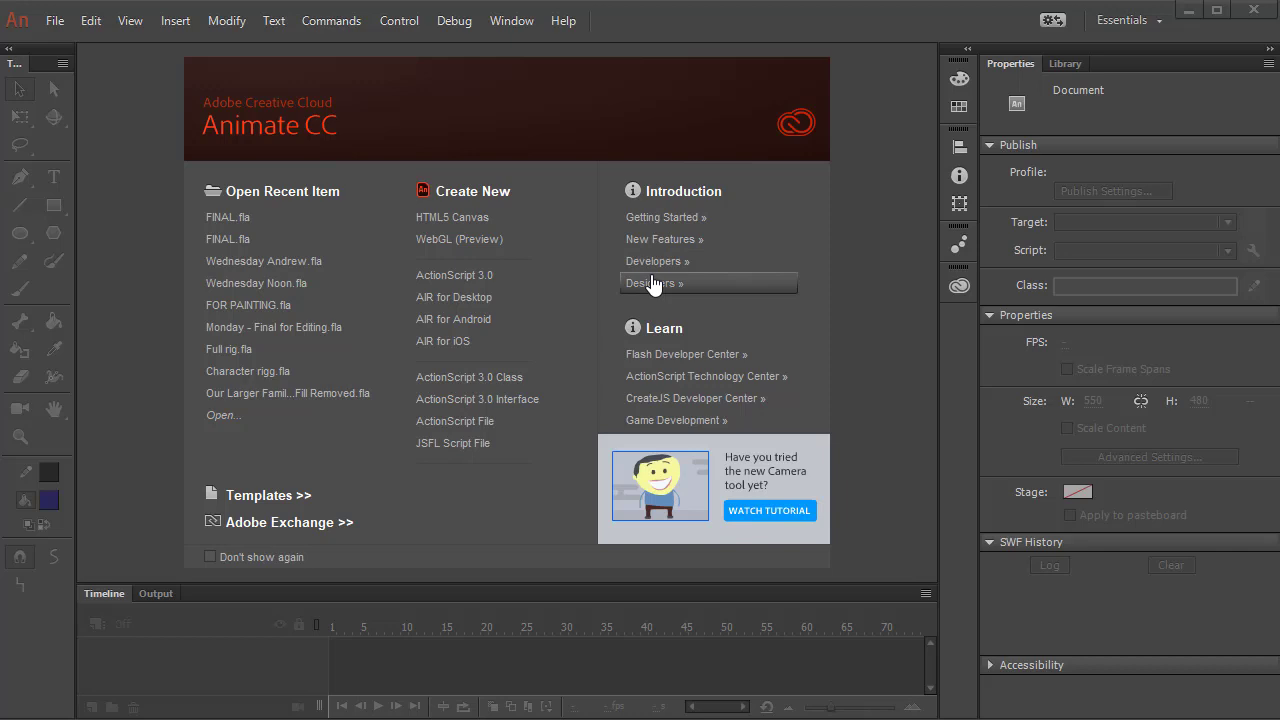
Create a new blank ActionScript 3.0 document from the Welcome screen and browse the menu bar.
click(486, 284)
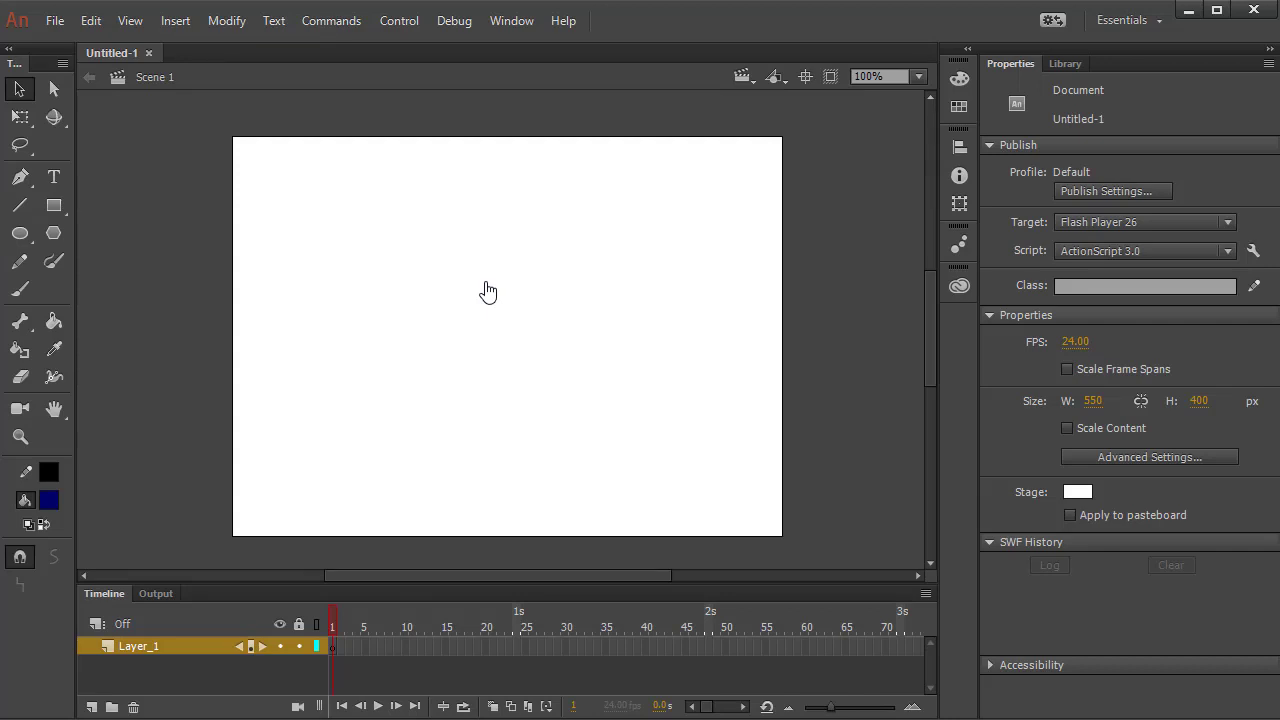
click(322, 21)
mouse_move(50, 20)
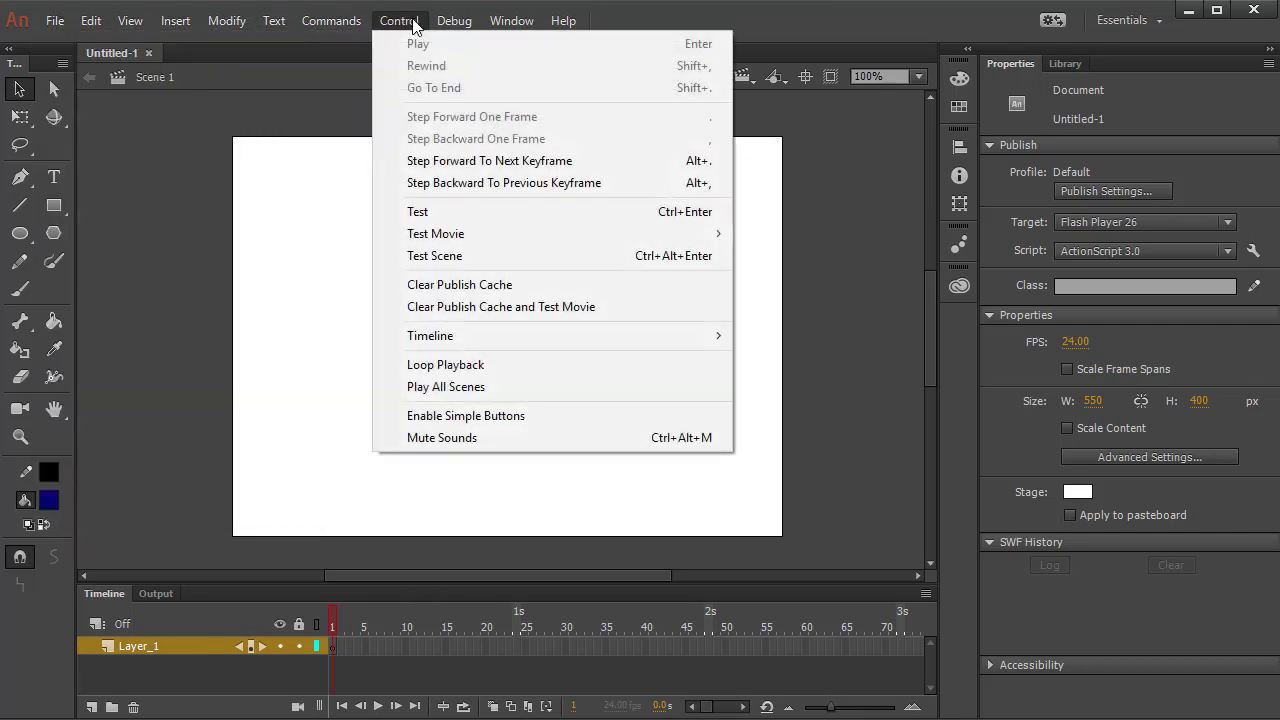
click(159, 108)
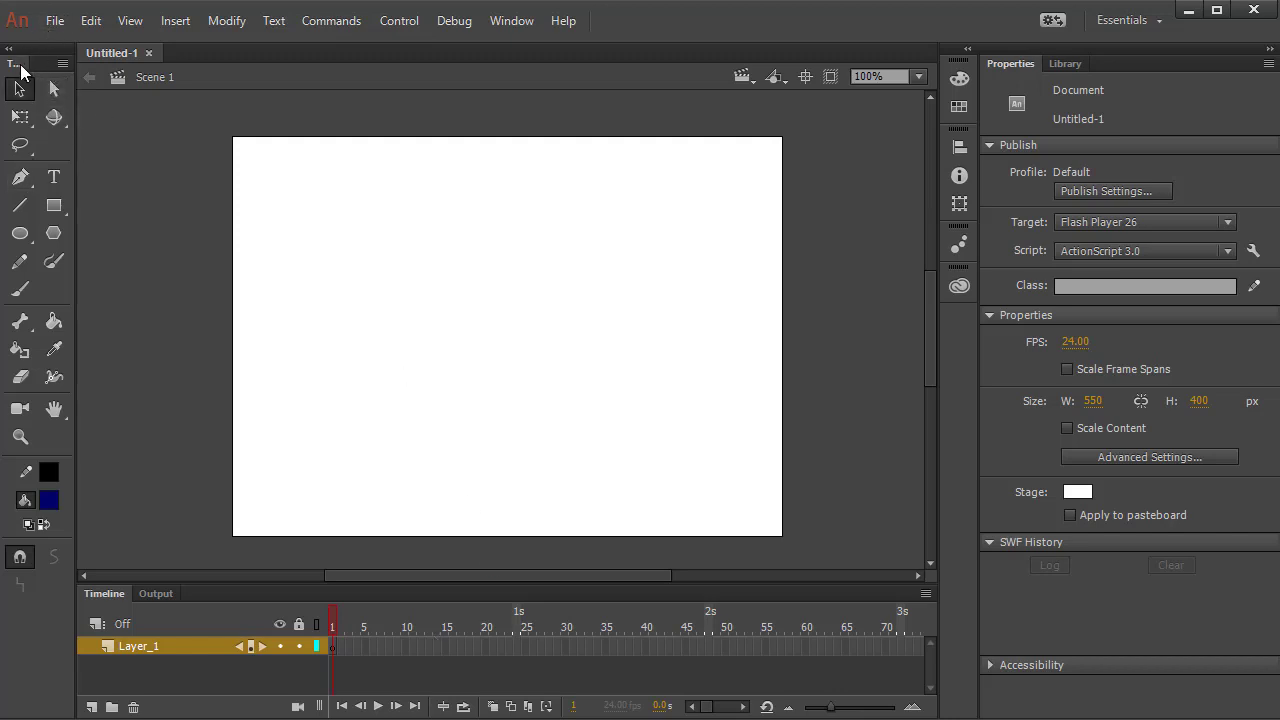
Dock the Tools panel on the right as a single column and move Properties to the left.
drag(19, 70, 222, 160)
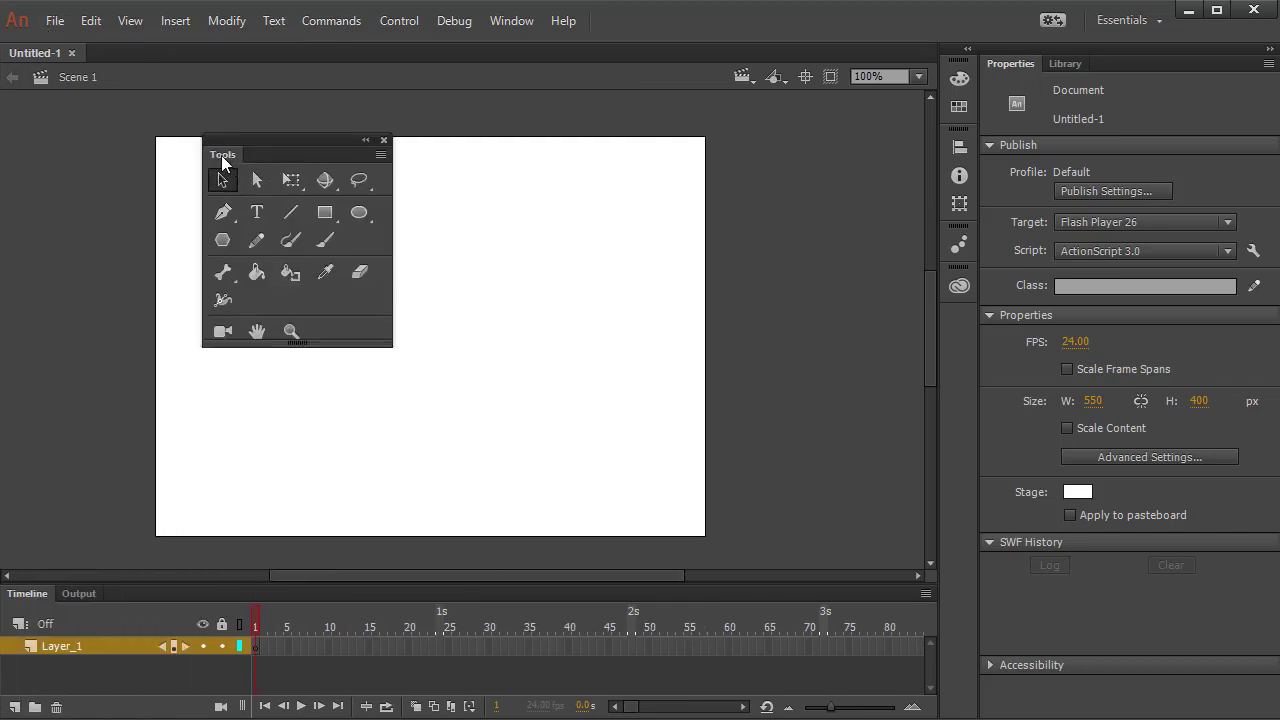
drag(307, 146, 936, 185)
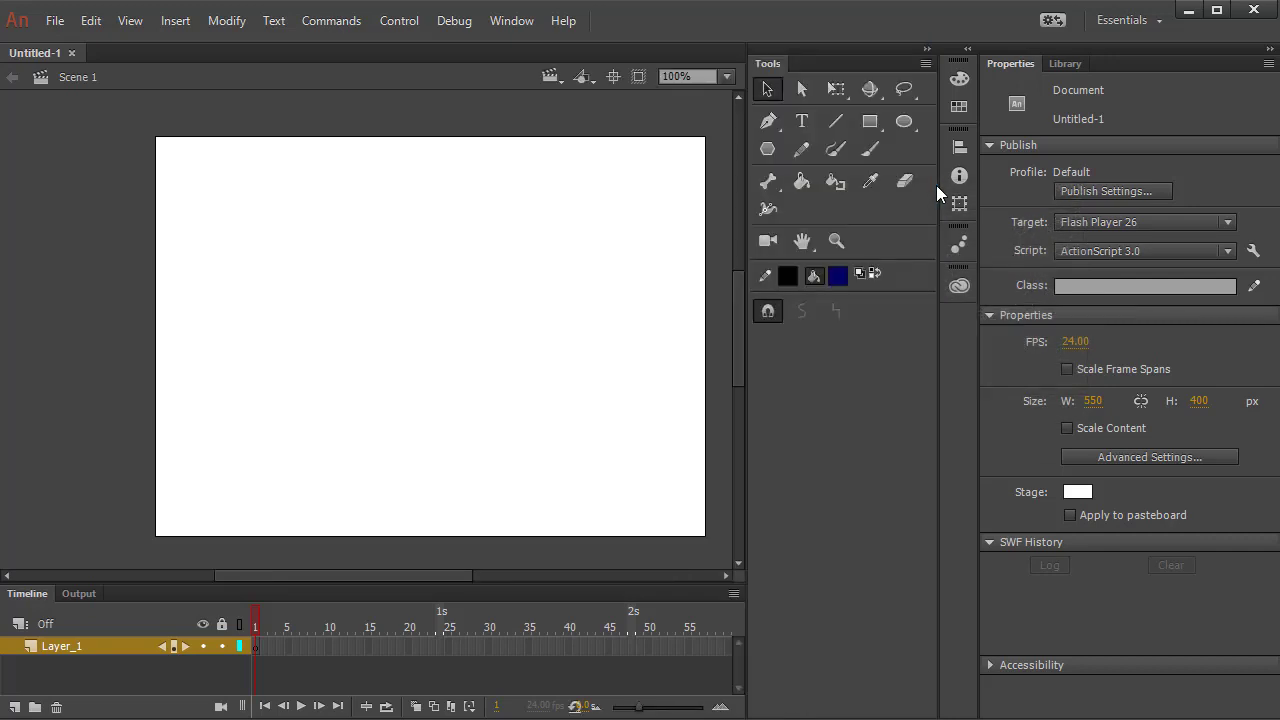
drag(746, 373, 935, 369)
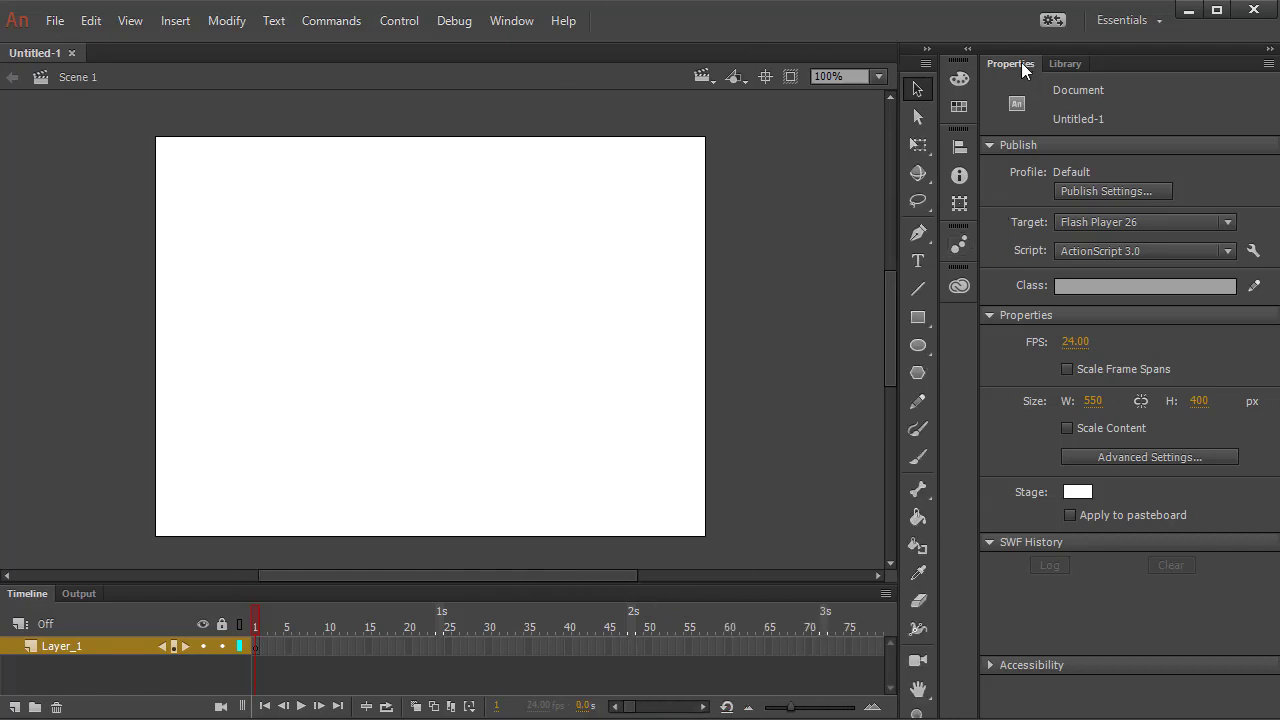
drag(1023, 59, 14, 206)
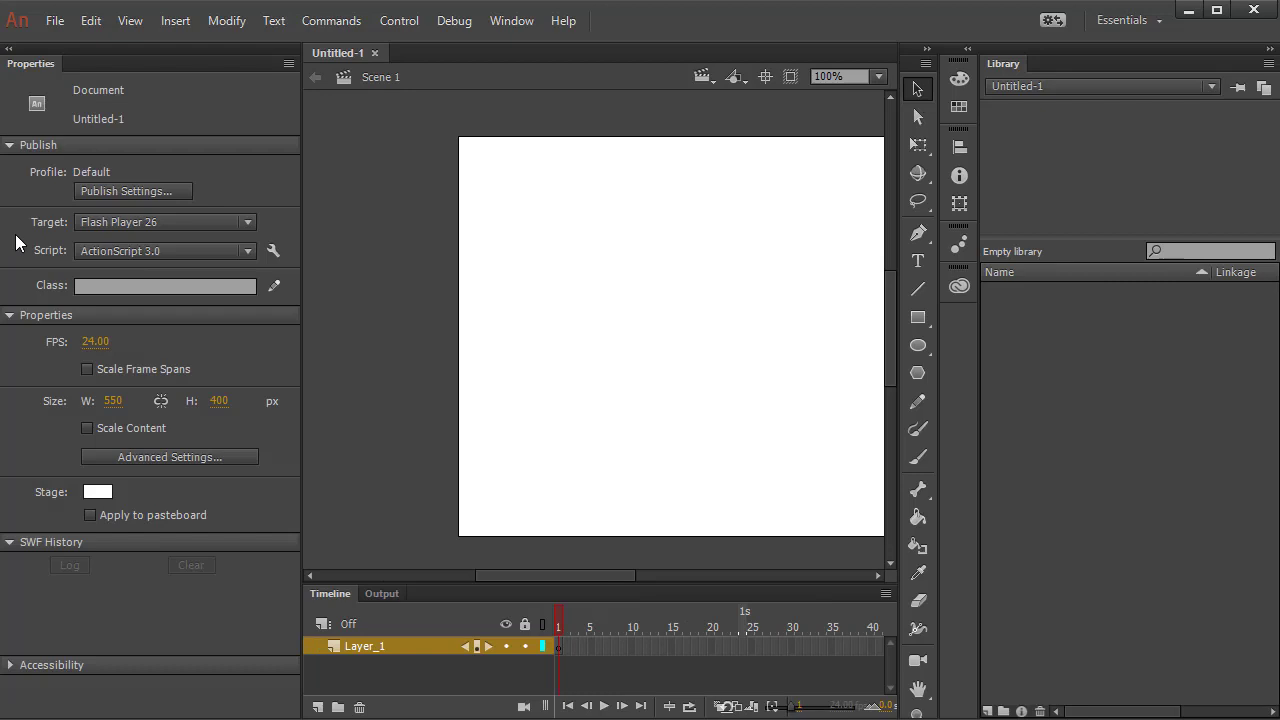
Collapse the Properties panel to icon width and preview it from its icon.
click(8, 50)
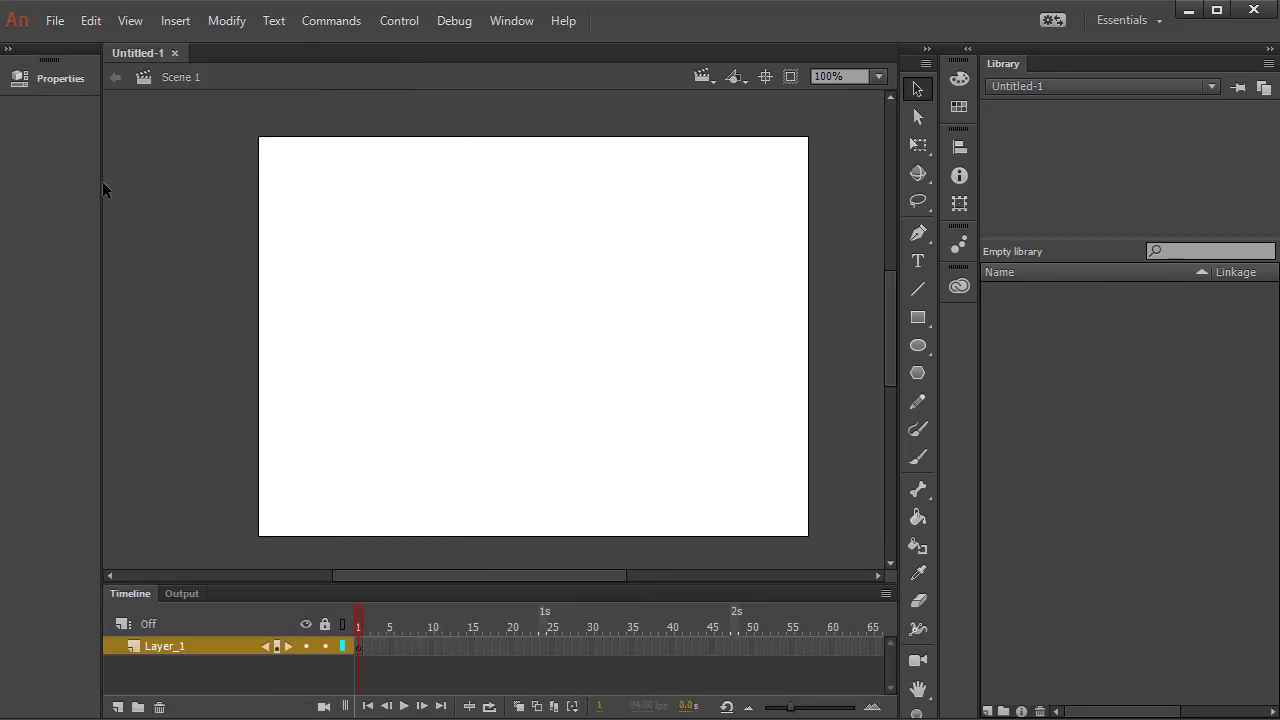
drag(101, 188, 3, 181)
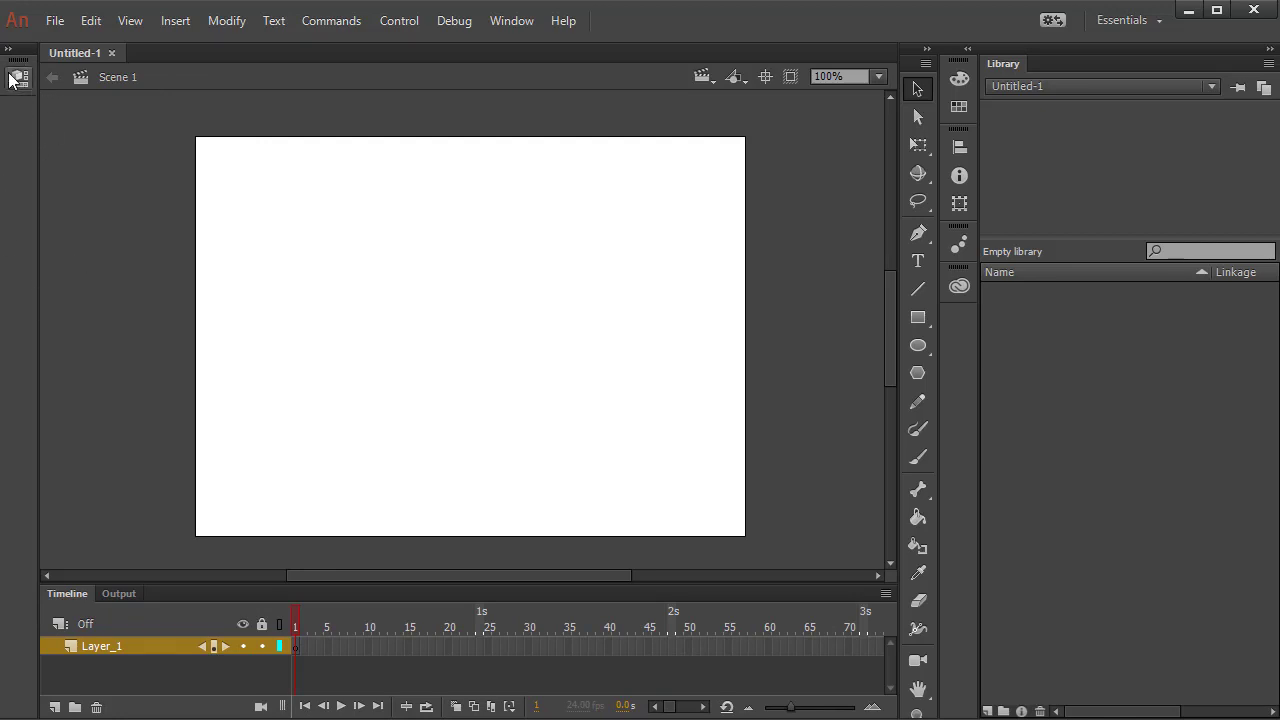
click(18, 77)
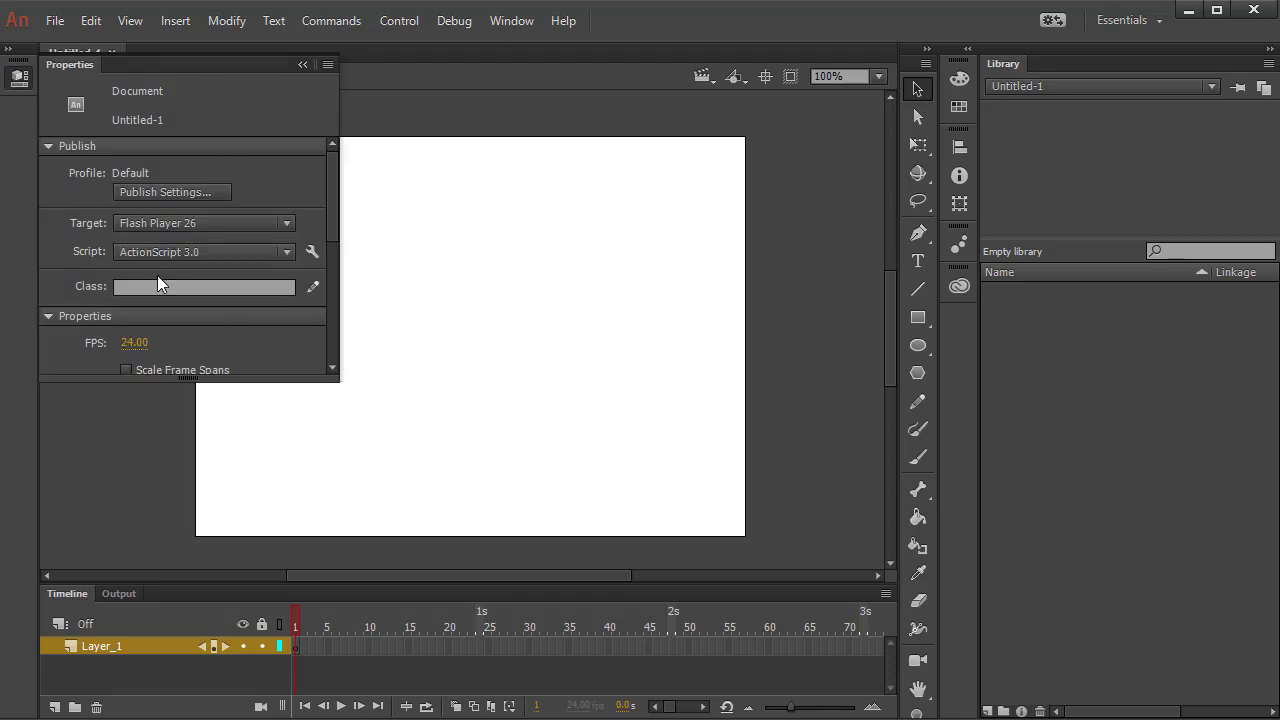
click(18, 77)
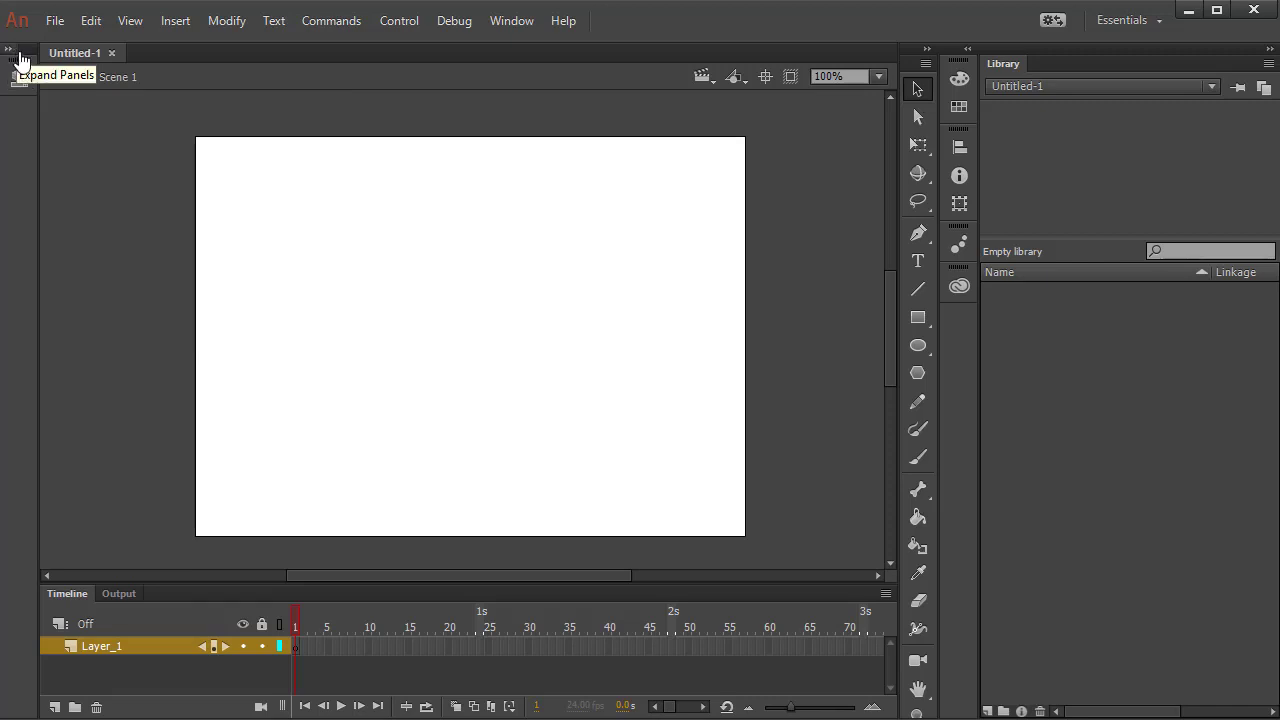
Expand the left panels again and close the Properties panel from its tab menu.
click(8, 49)
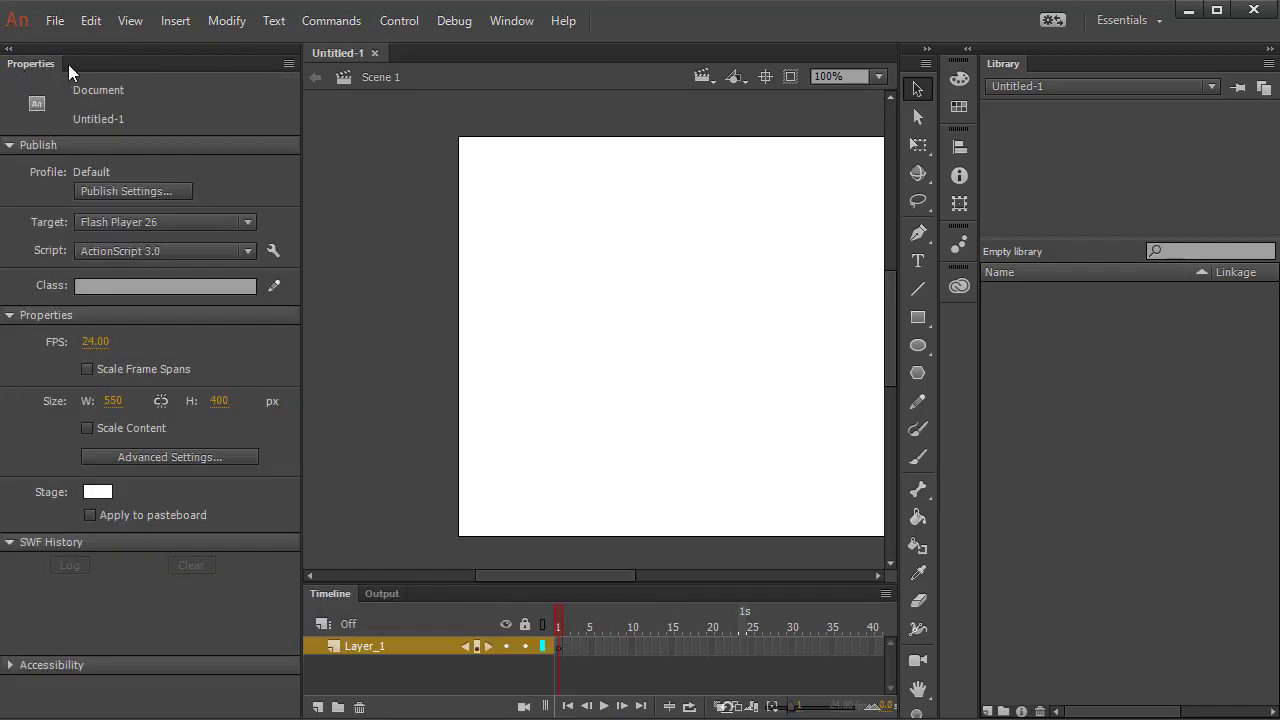
right_click(40, 65)
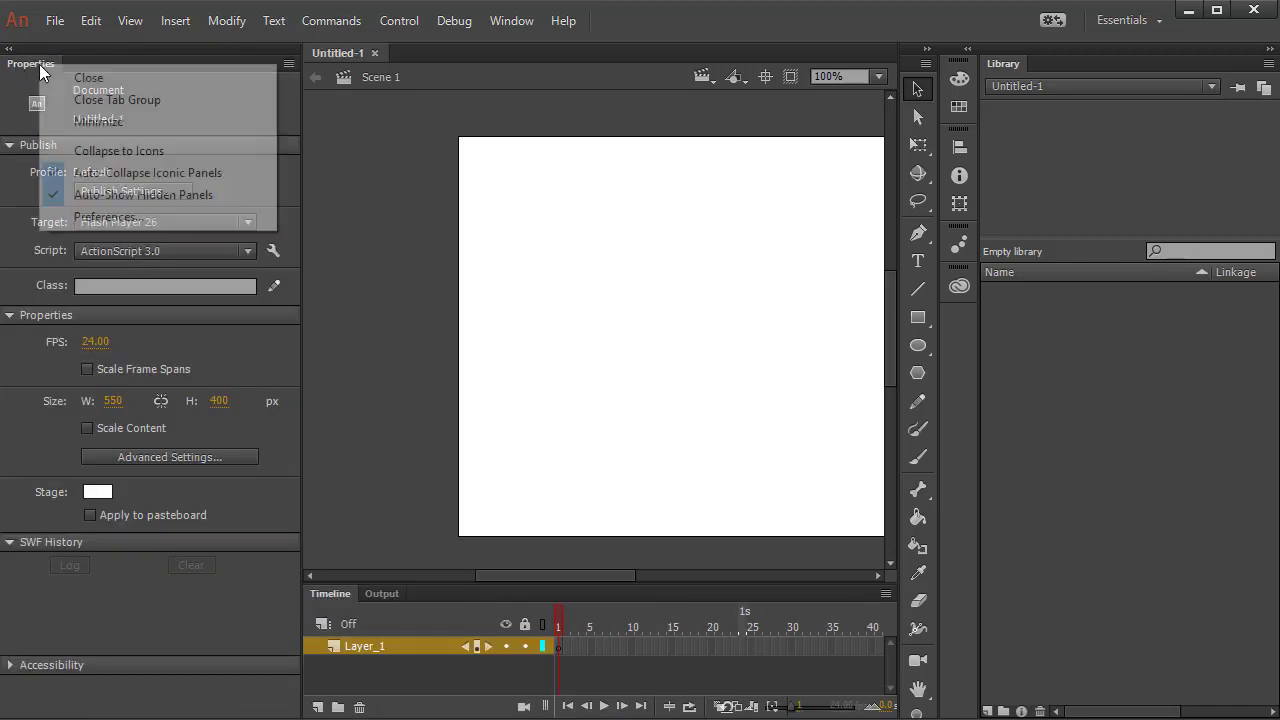
click(129, 85)
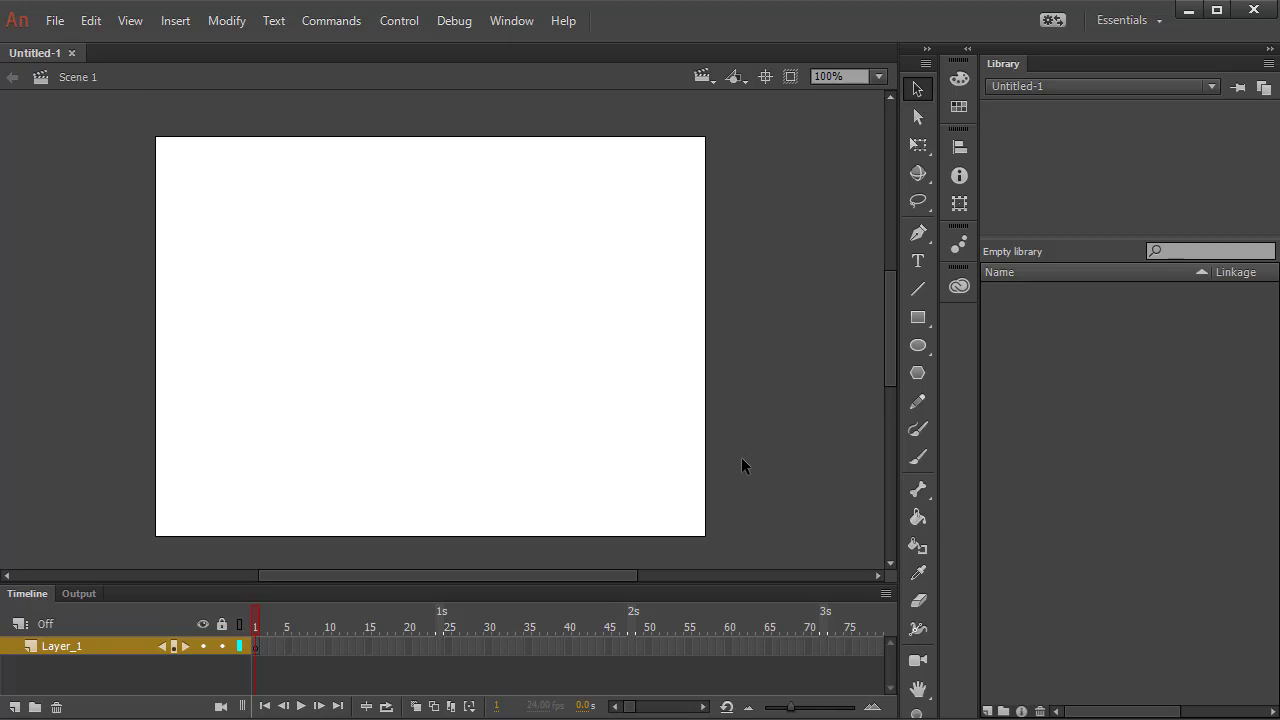
Try the Classic and Designer workspaces, then settle on the Essentials workspace.
click(1131, 28)
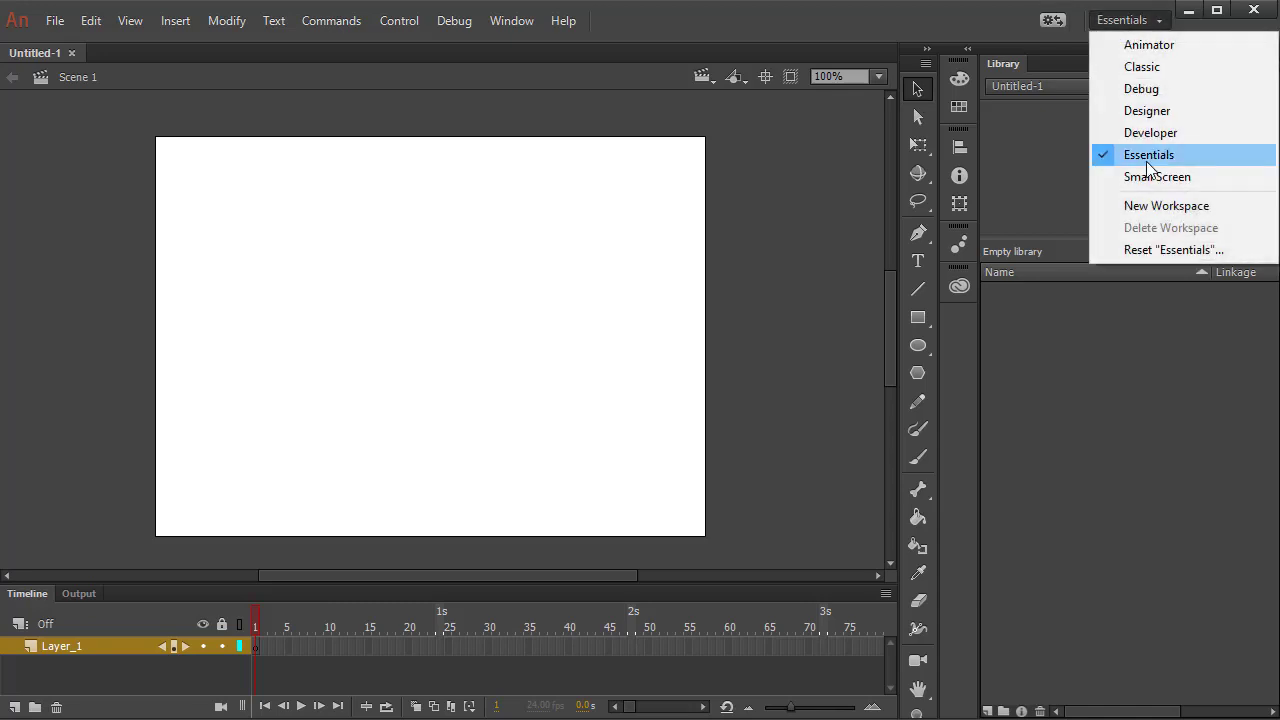
click(1156, 68)
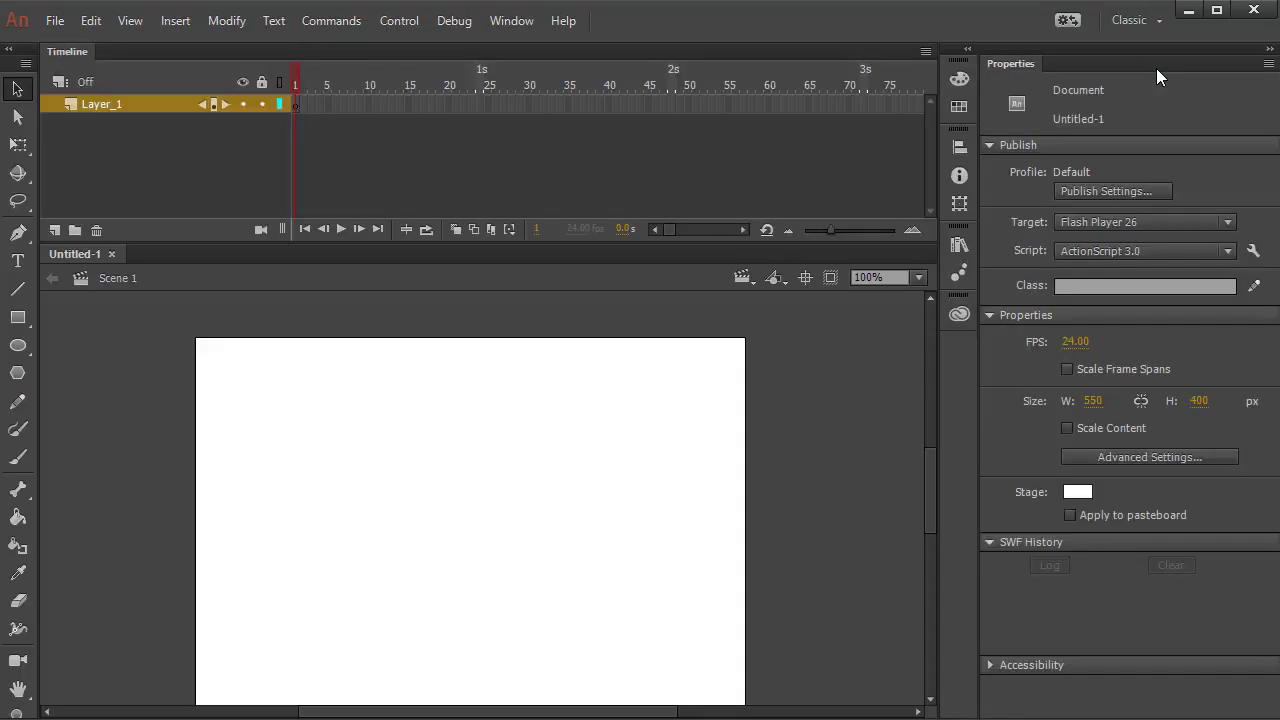
click(1138, 20)
click(1172, 110)
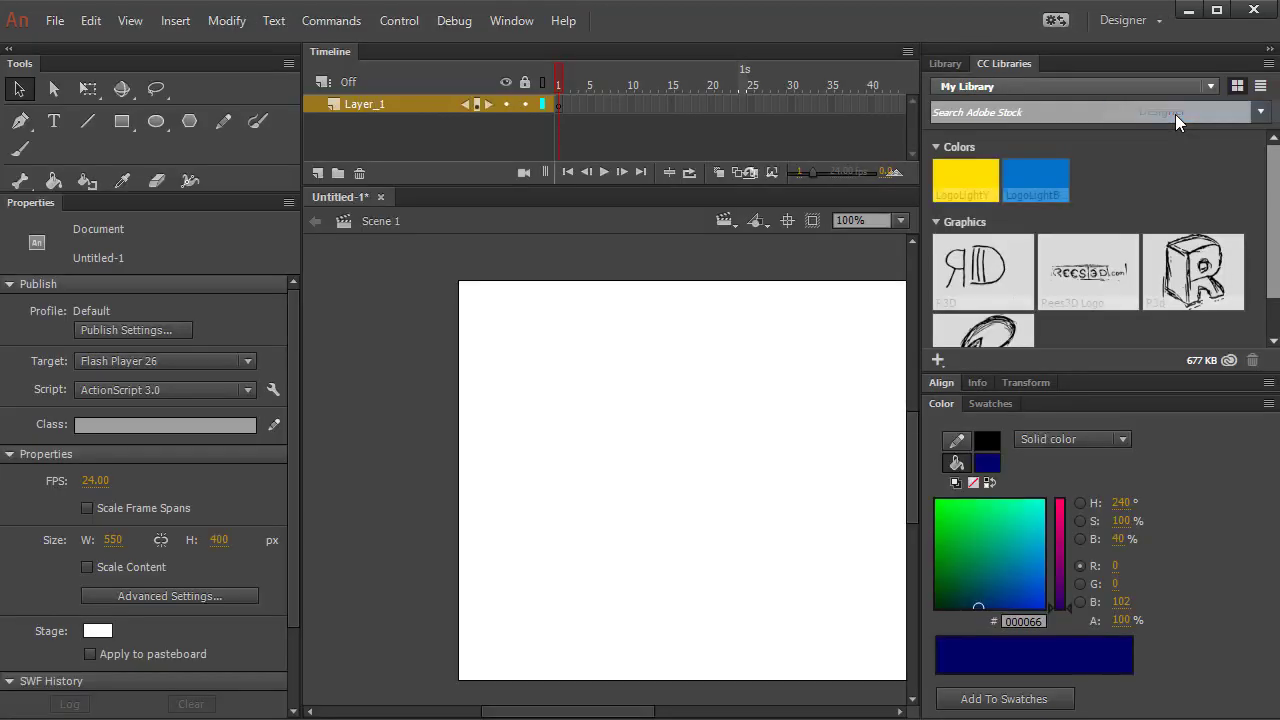
click(1123, 22)
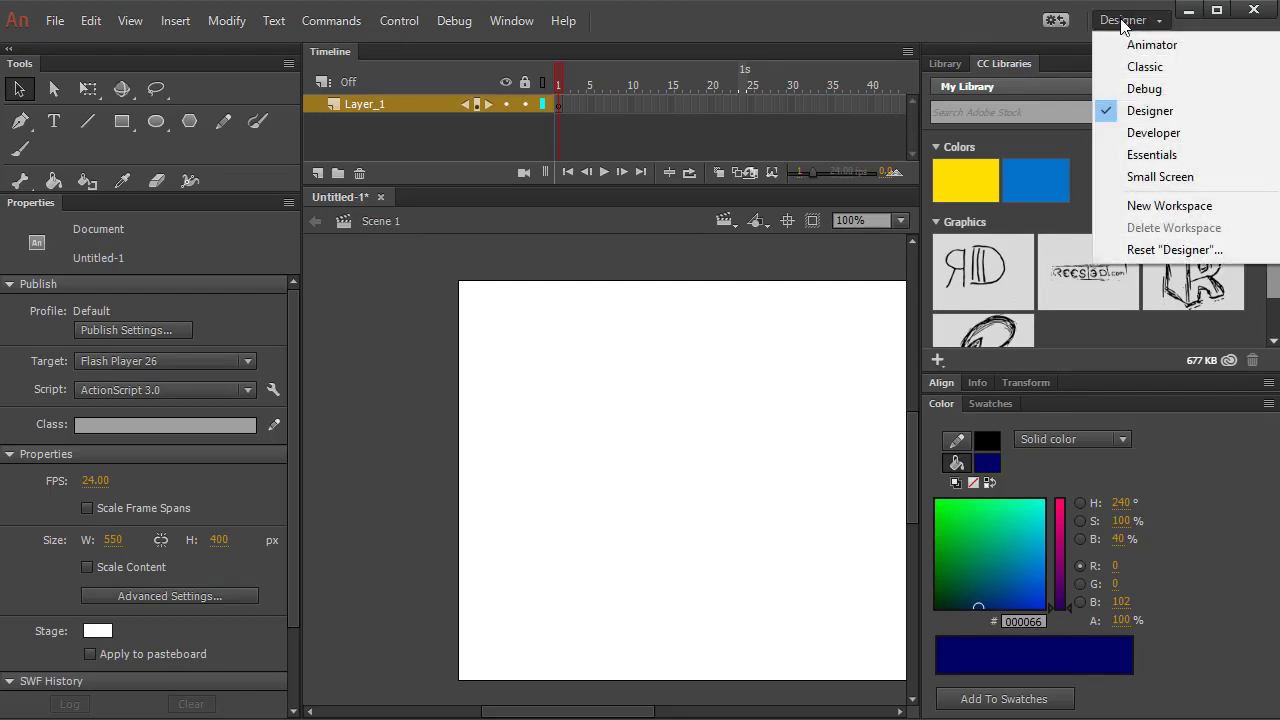
click(1150, 156)
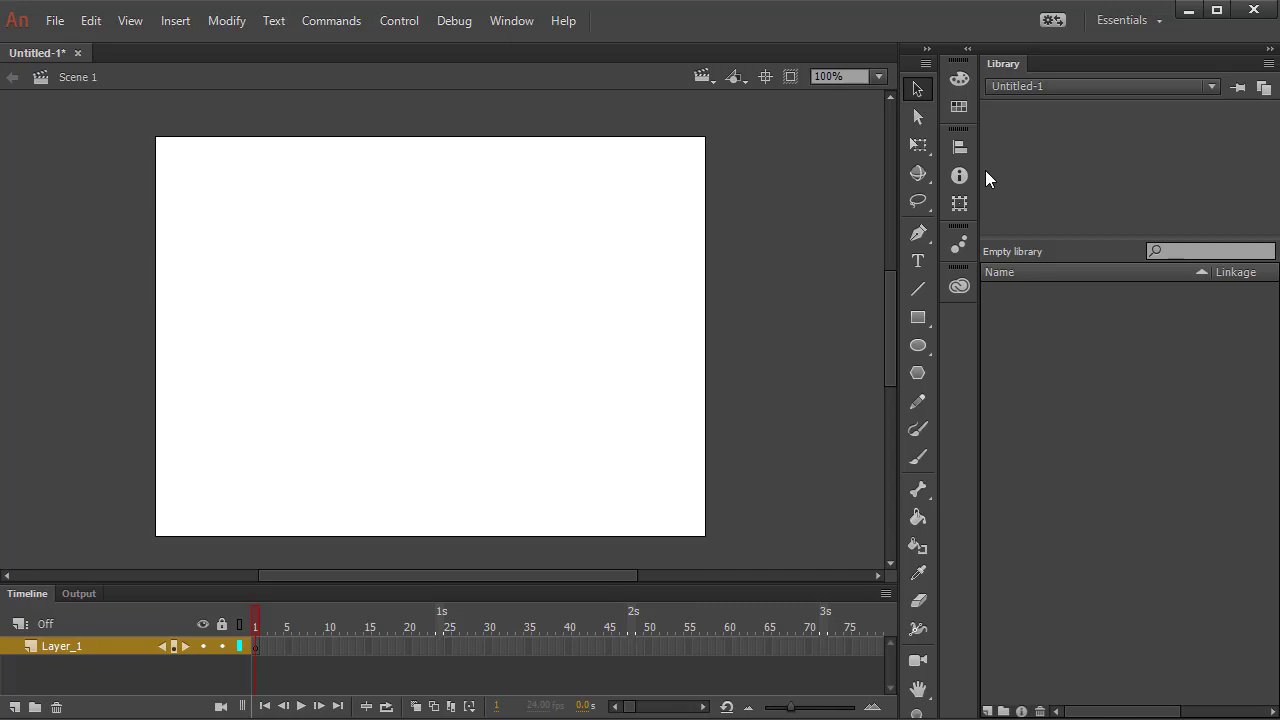
Reset the Essentials workspace to its default layout and confirm with Yes.
click(1122, 19)
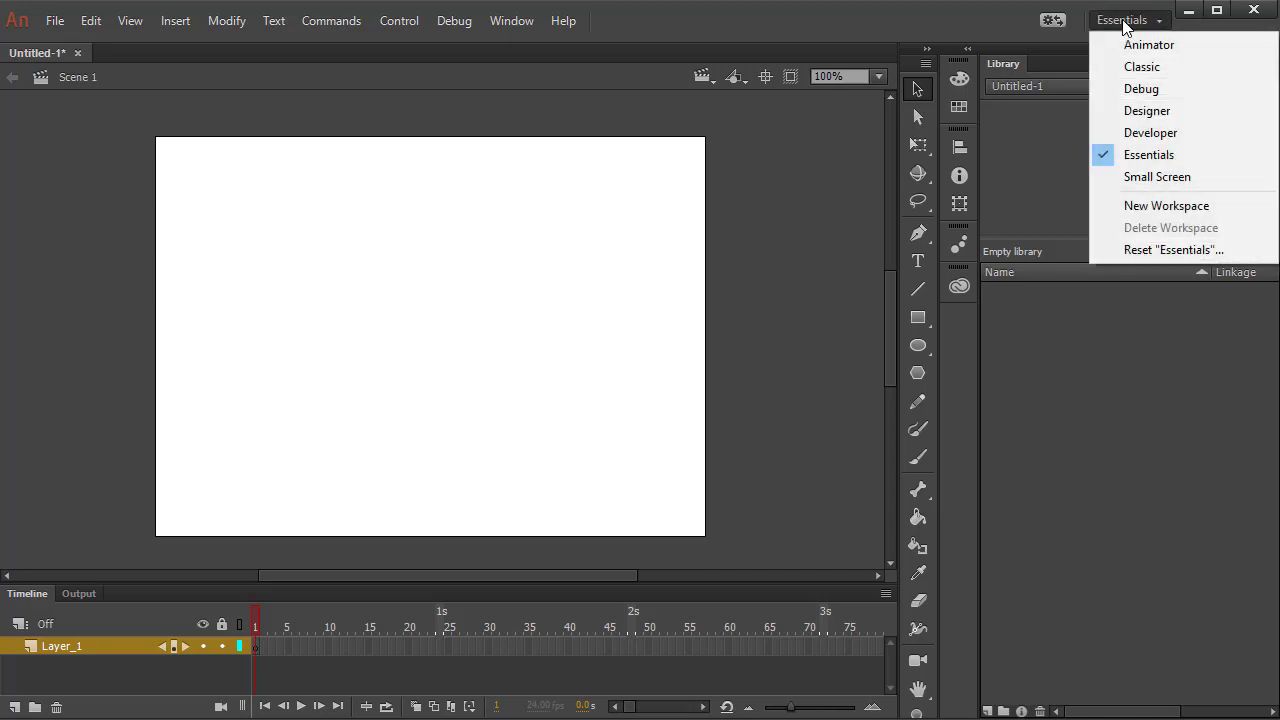
click(1157, 250)
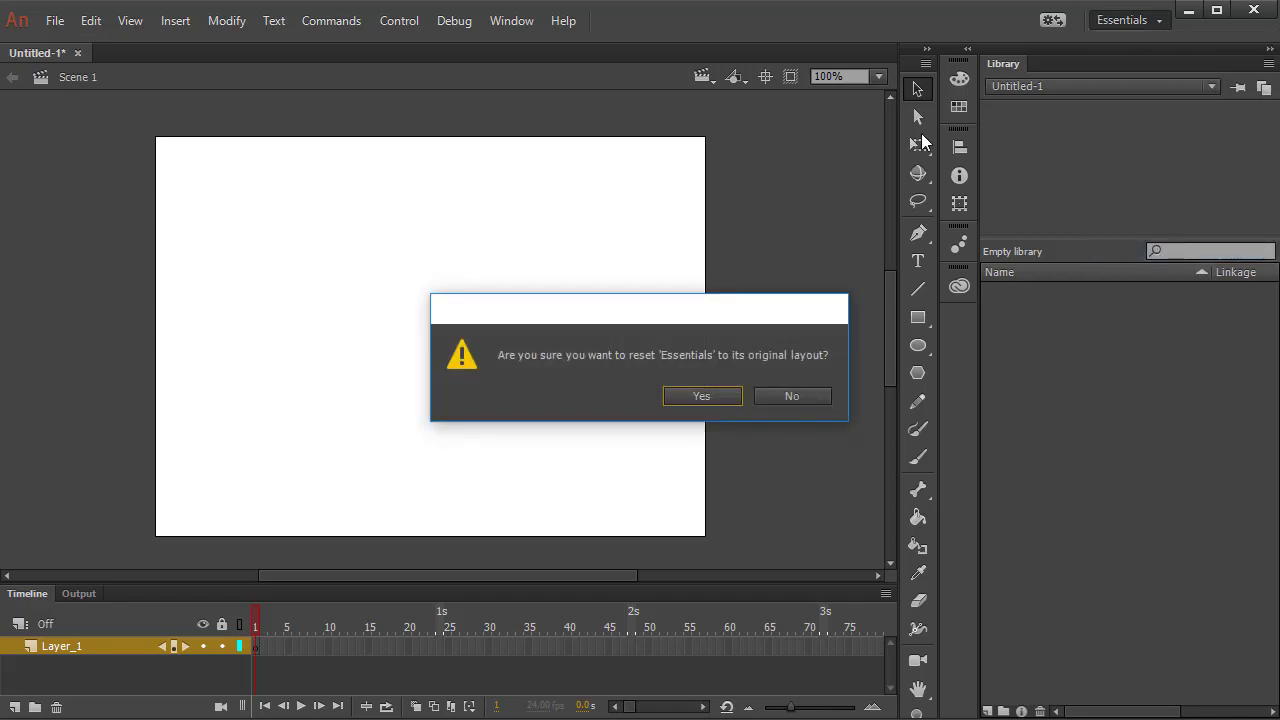
click(713, 394)
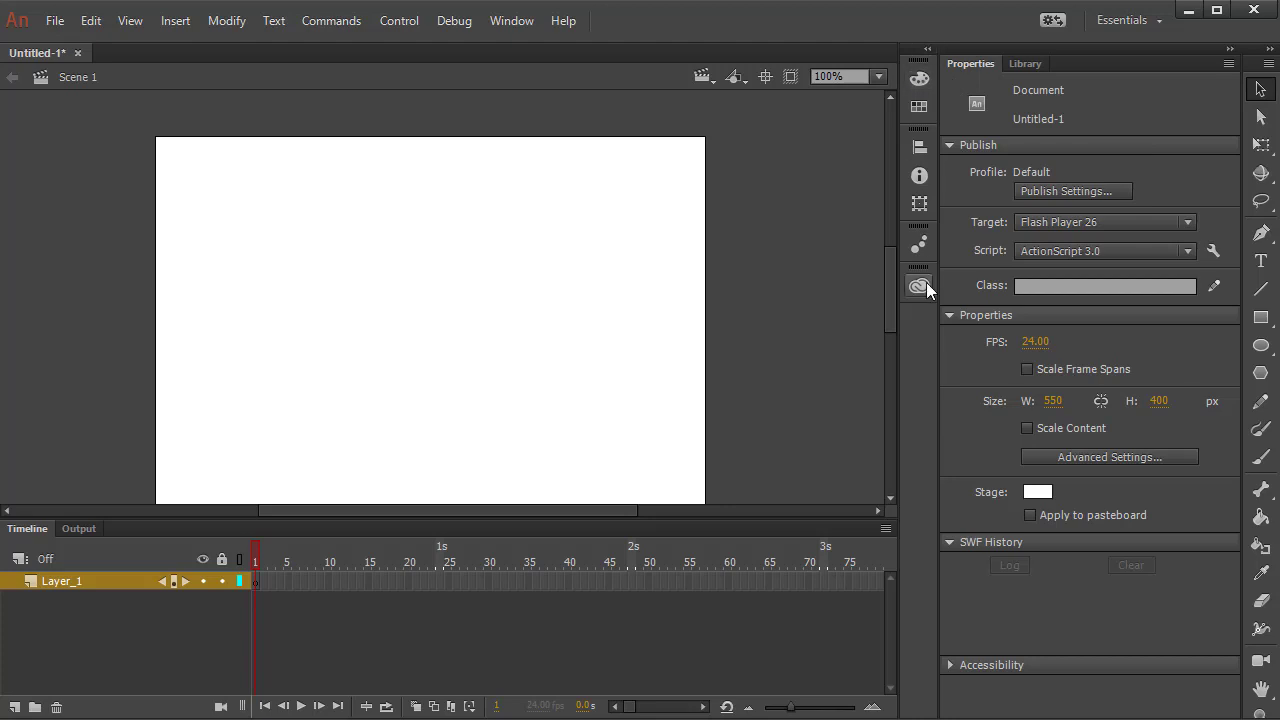
Preview the Swatches, Align, Info, Transform and CC Libraries panels, then expand the panel strip.
click(920, 107)
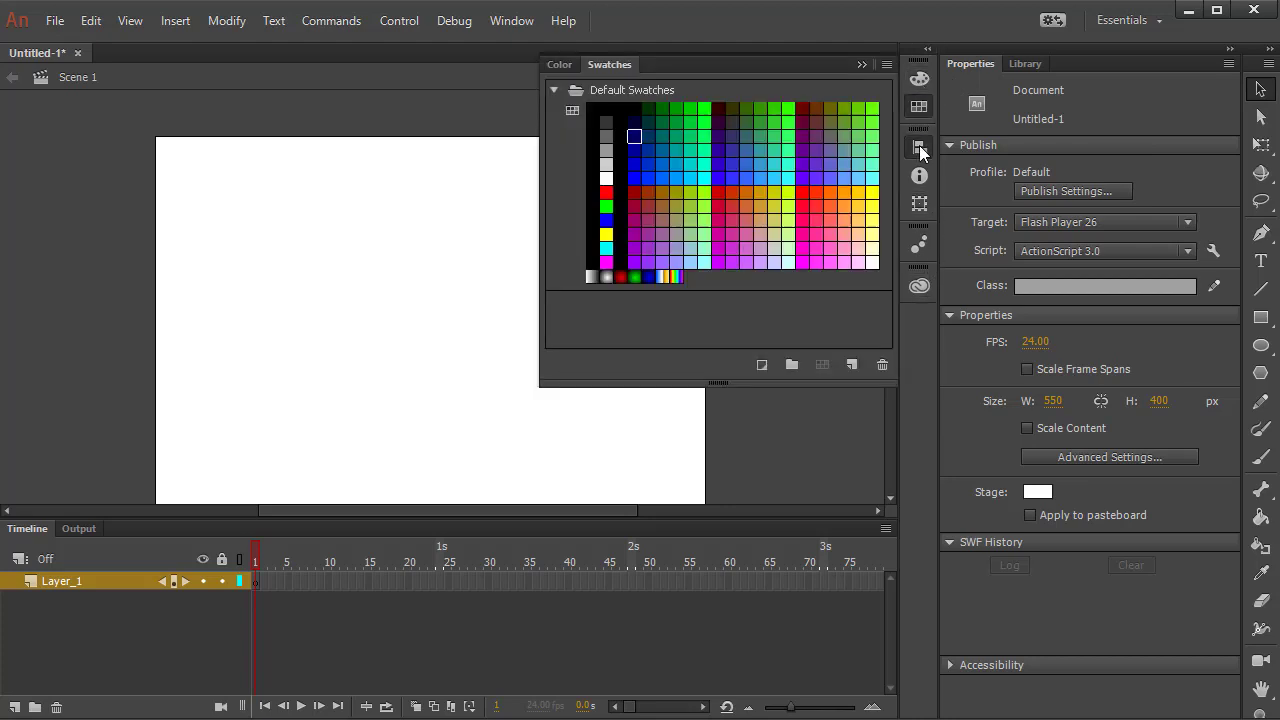
click(919, 147)
click(919, 176)
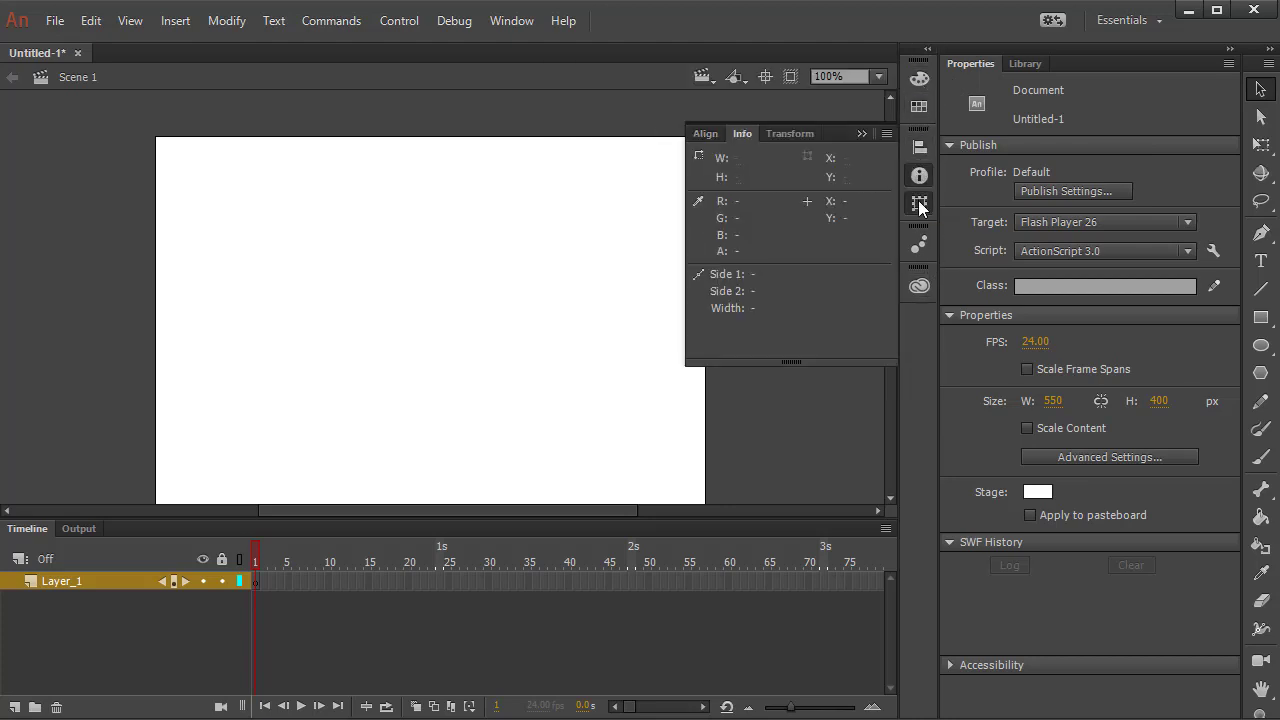
click(919, 203)
click(919, 286)
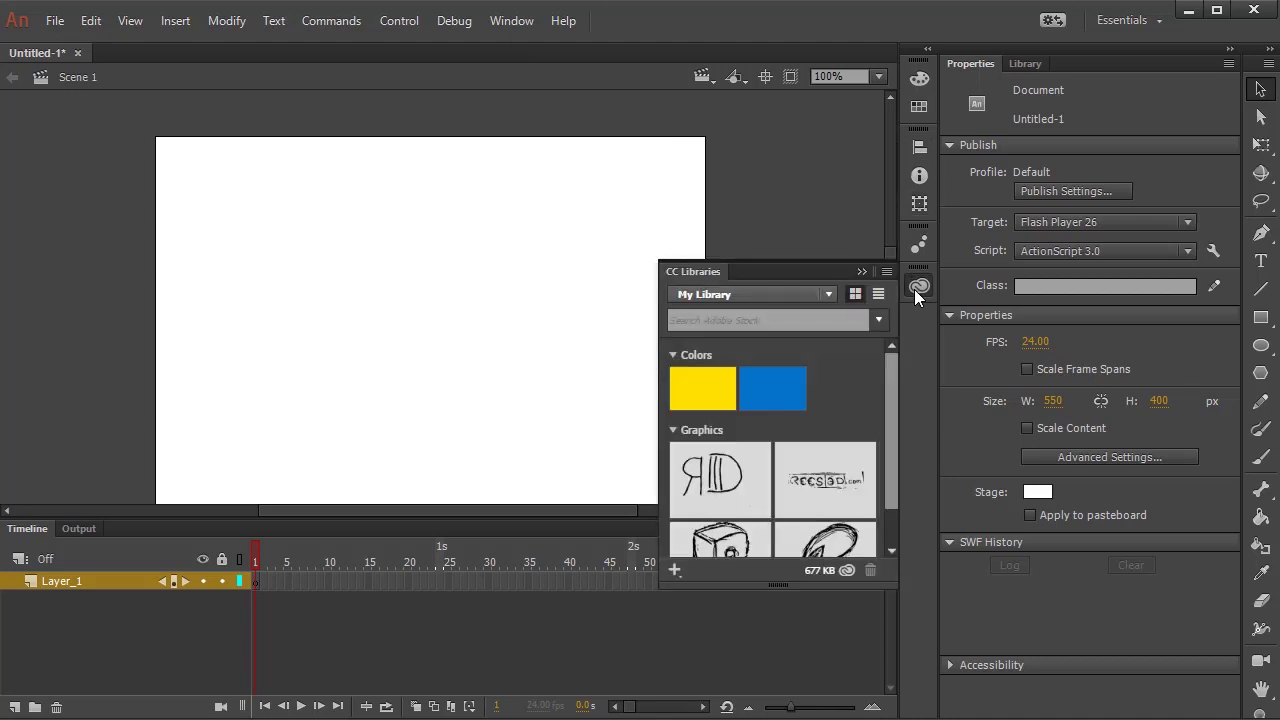
click(927, 52)
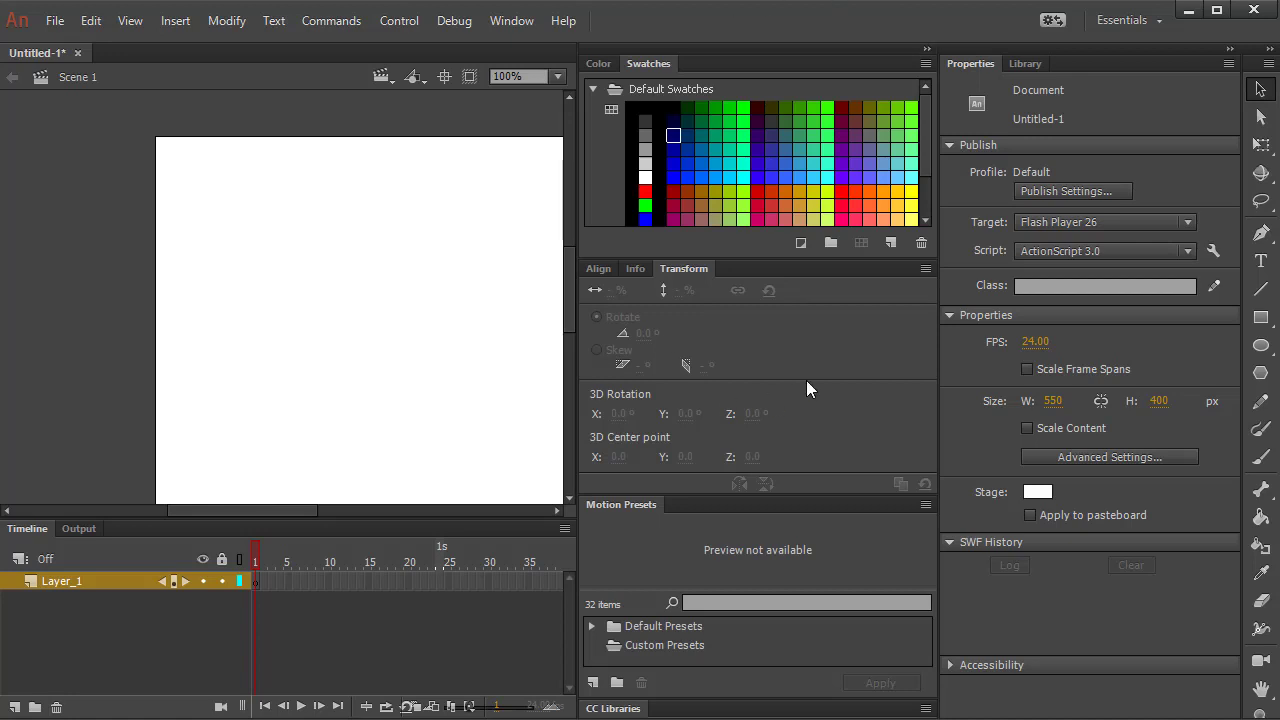
Close the Color and Swatches tab group and bring the Align tab forward.
right_click(655, 61)
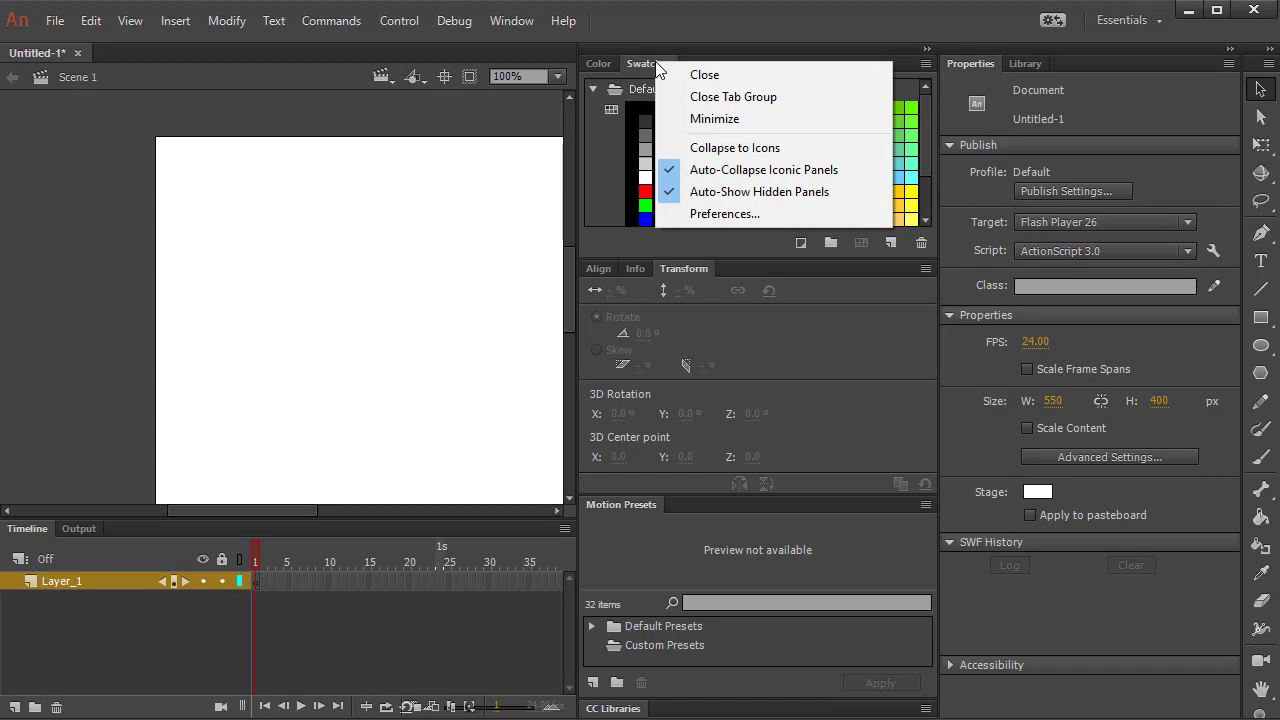
click(729, 98)
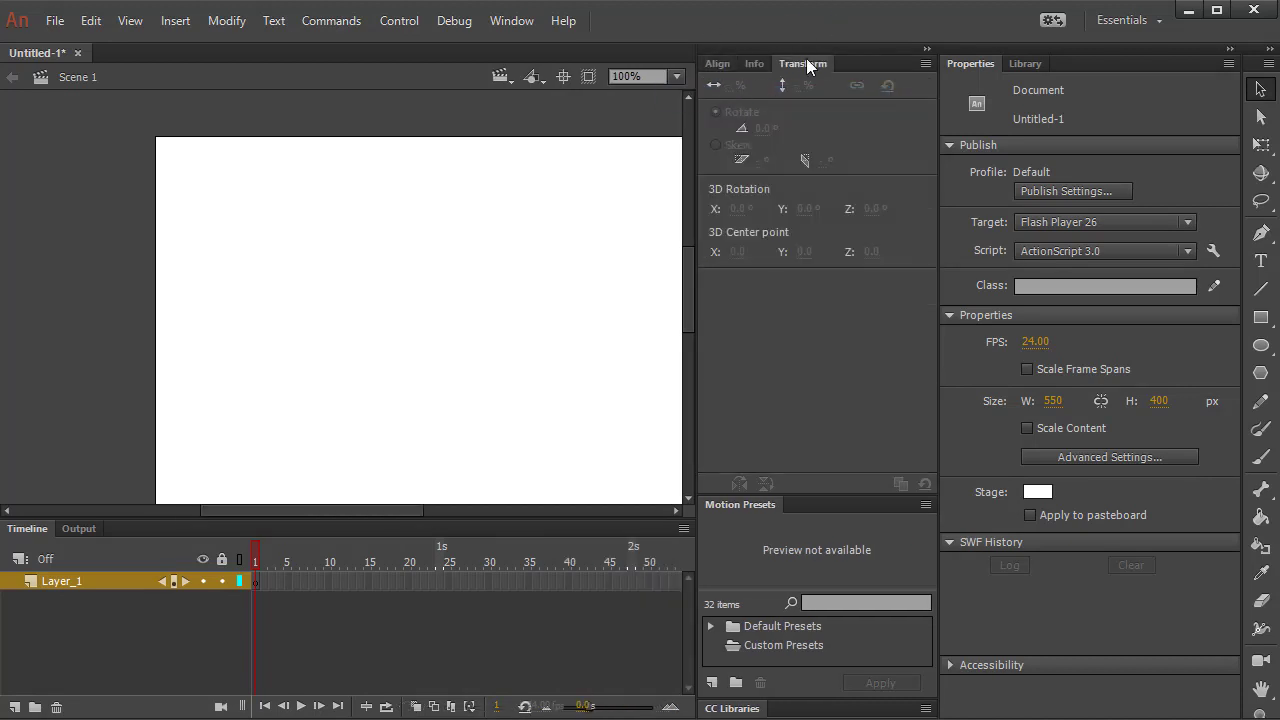
click(753, 63)
click(718, 63)
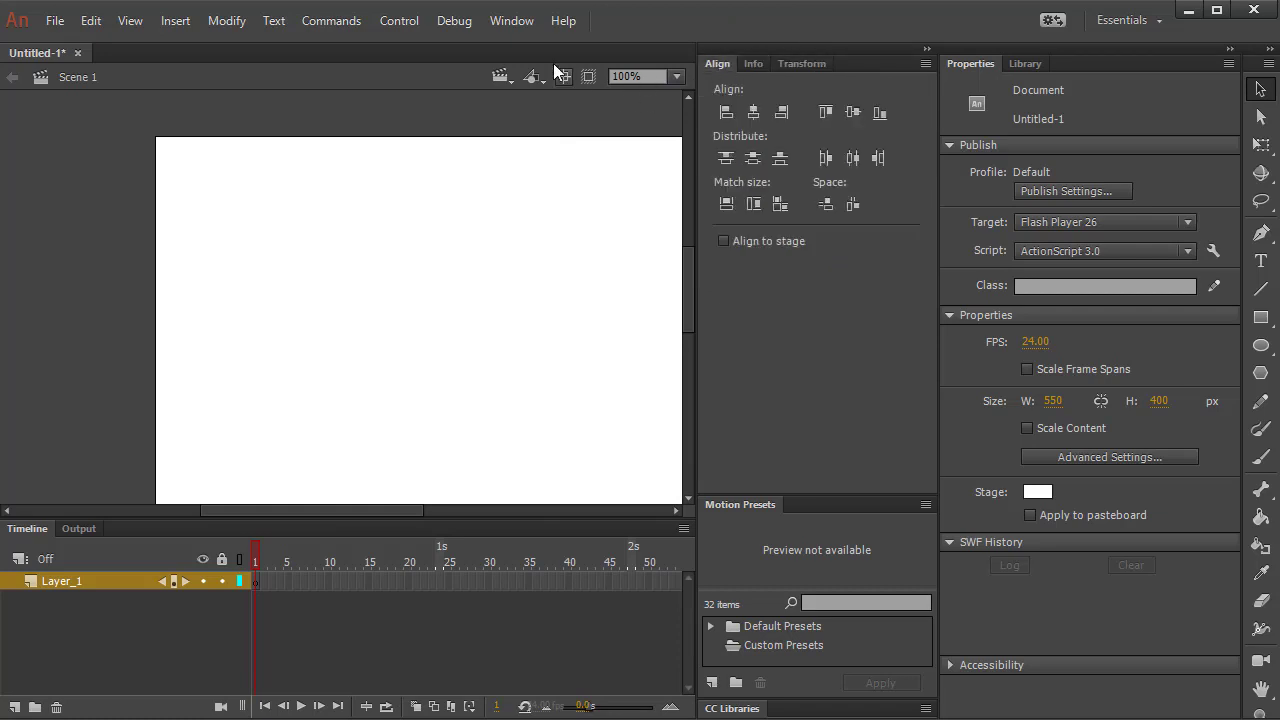
Reopen the Color panel from the Window menu above Align, showing the Swatches grid.
click(505, 21)
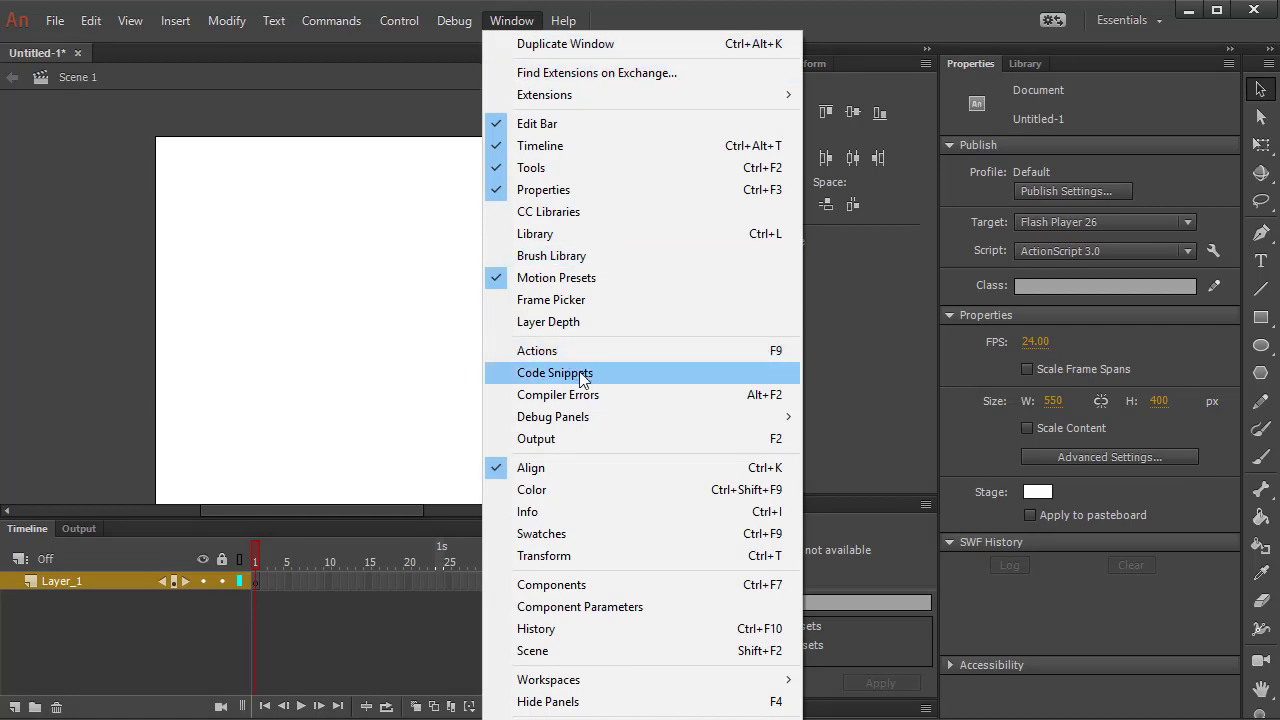
click(540, 490)
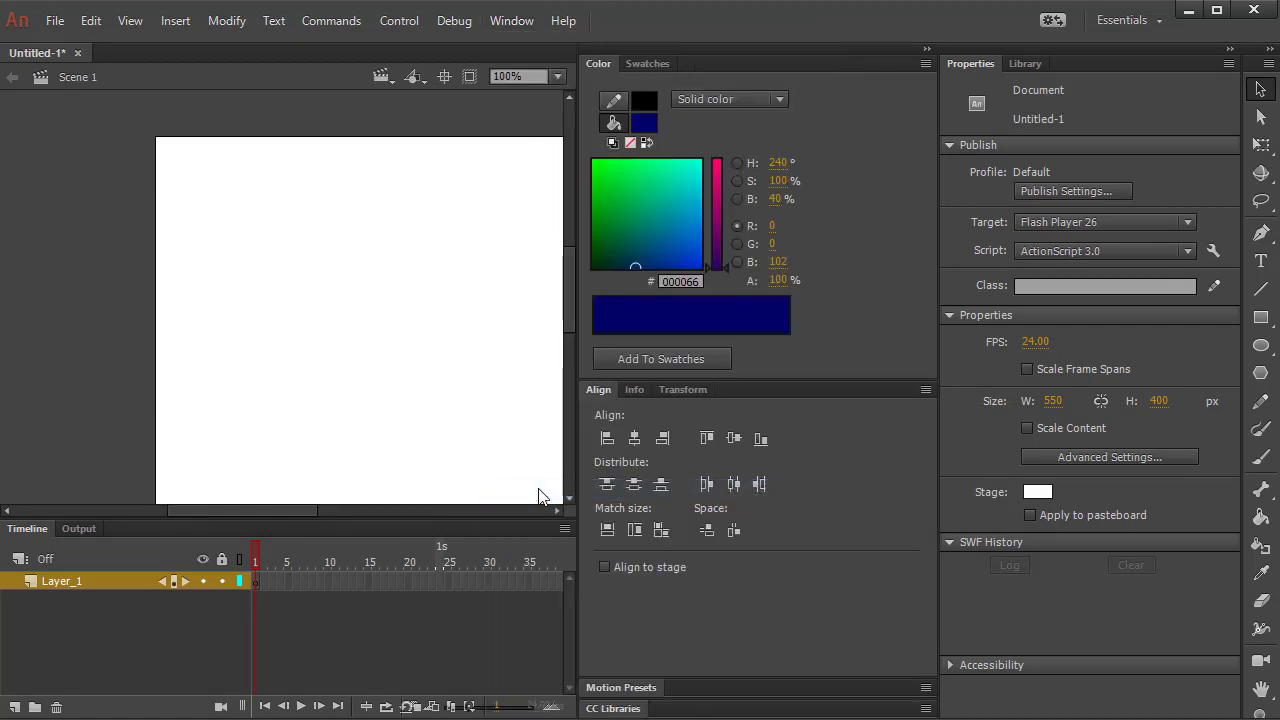
click(624, 62)
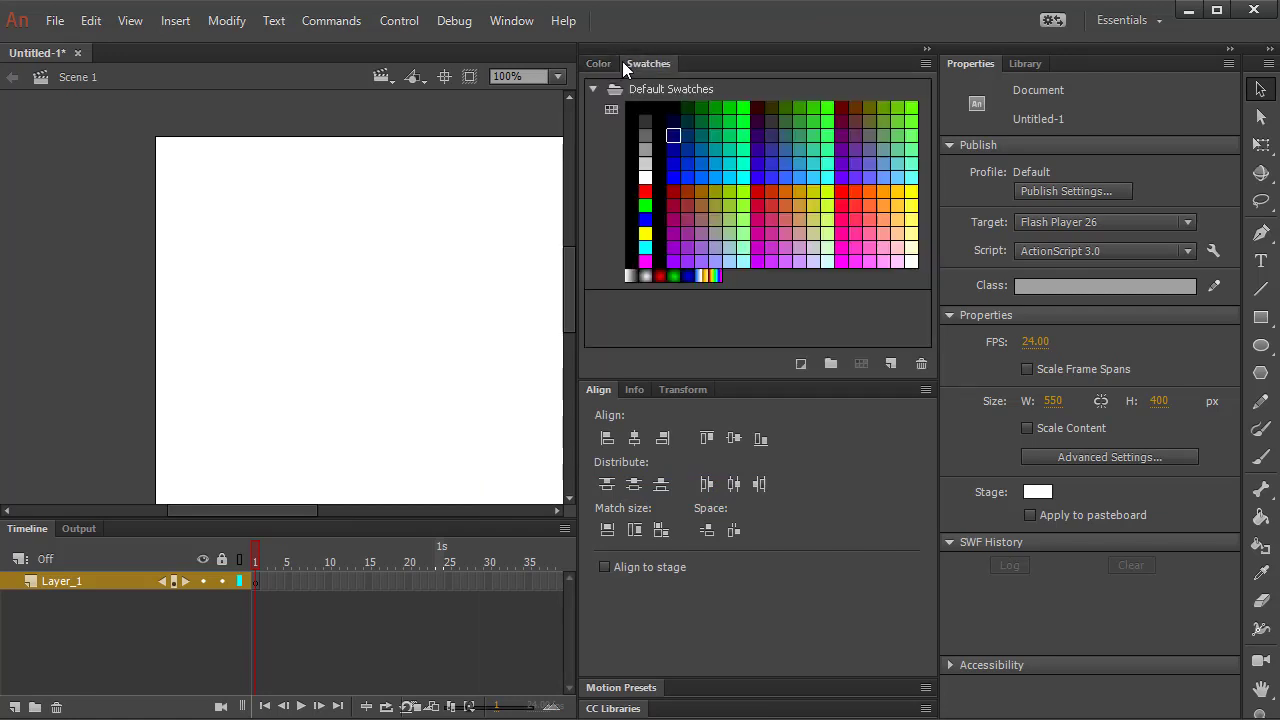